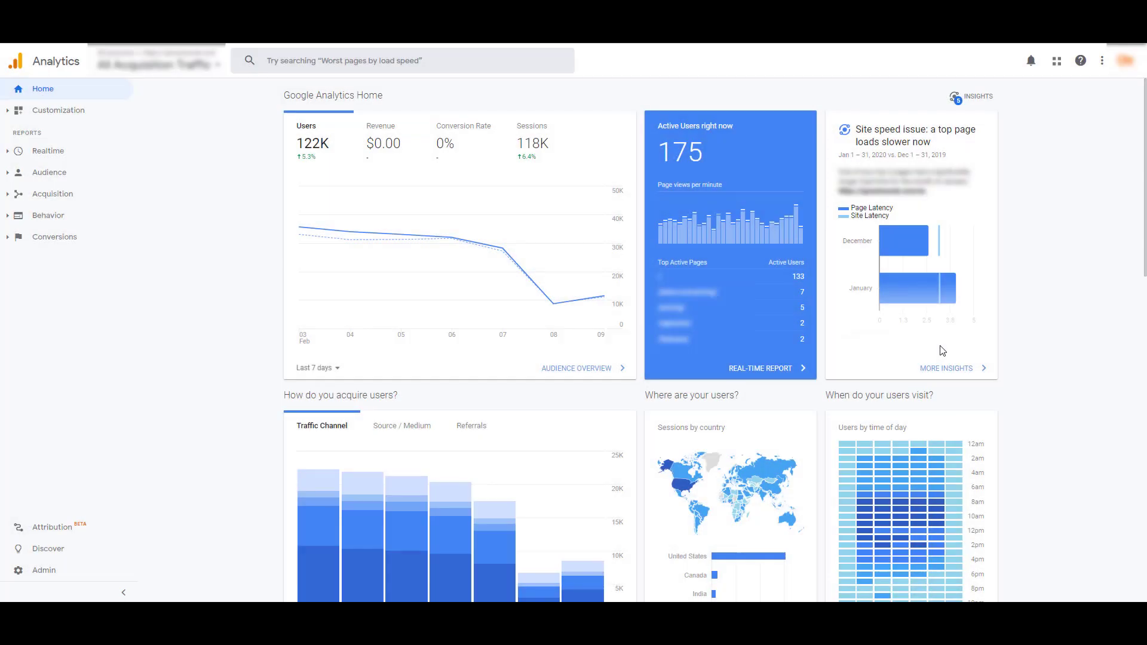
# Open the Acquisition › All Traffic › Referrals report in Google Analytics.
pyautogui.click(11, 196)
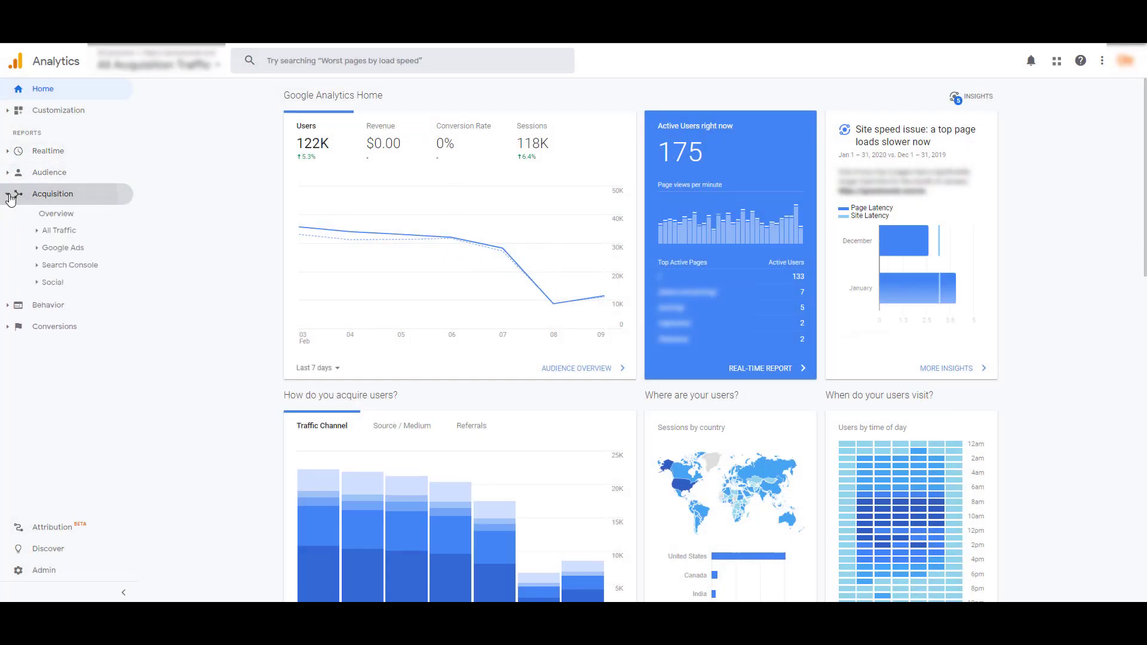
pyautogui.click(38, 232)
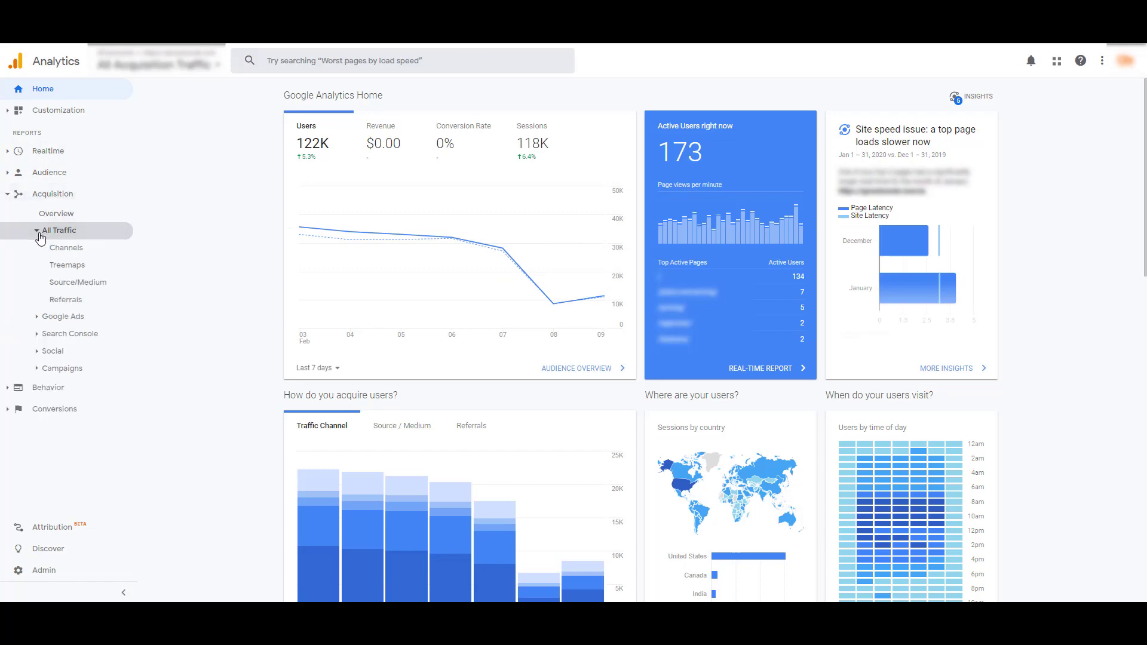
pyautogui.click(65, 299)
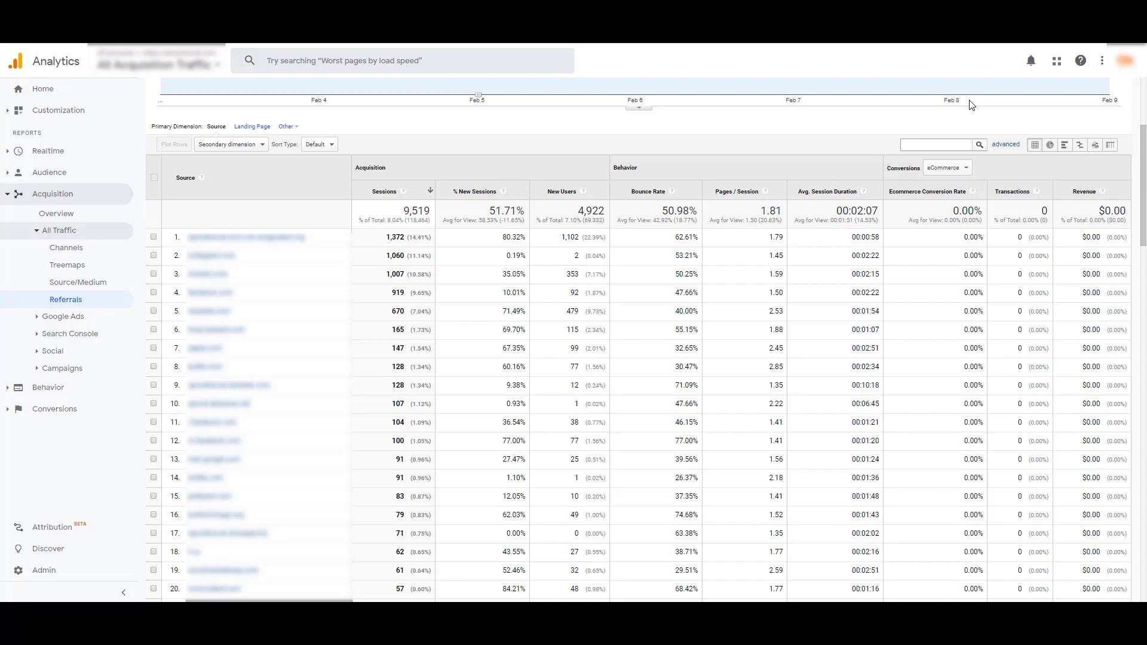
# Switch the conversion metrics from eCommerce to All Goals and sort sources by Goal Completions, highest first.
pyautogui.click(959, 168)
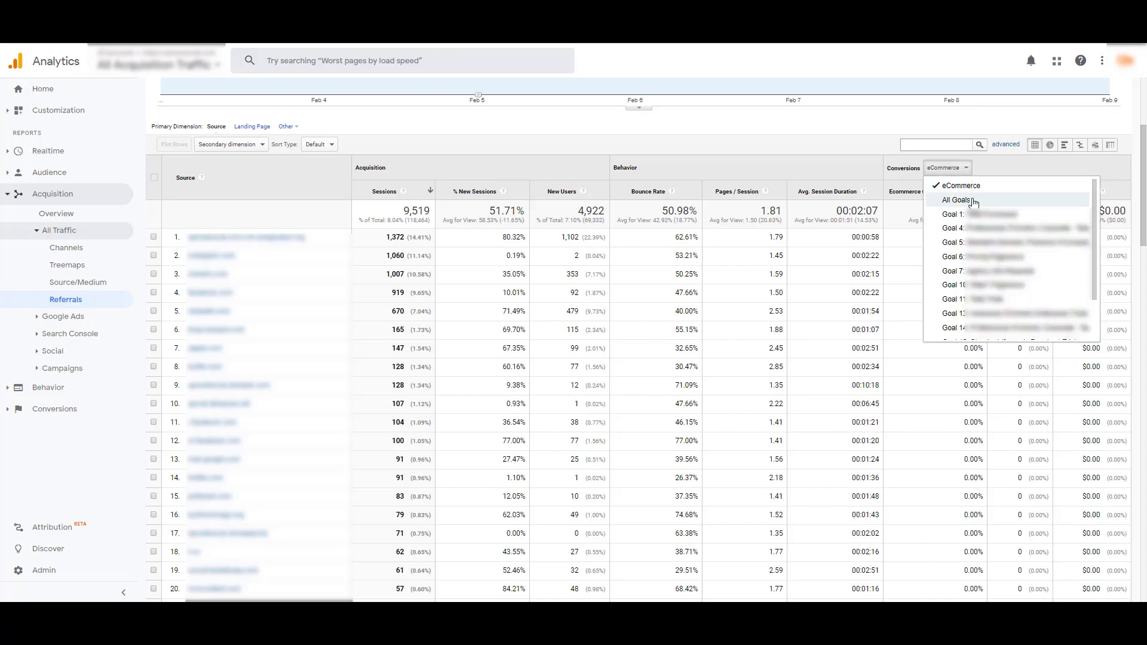
pyautogui.click(973, 196)
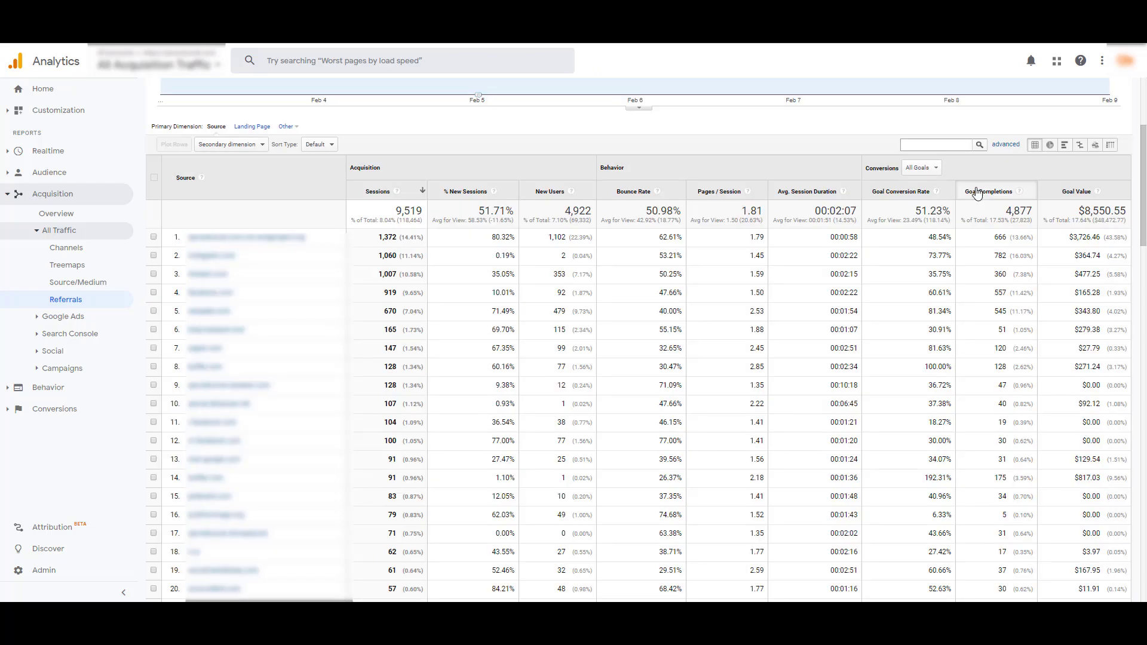
pyautogui.click(977, 192)
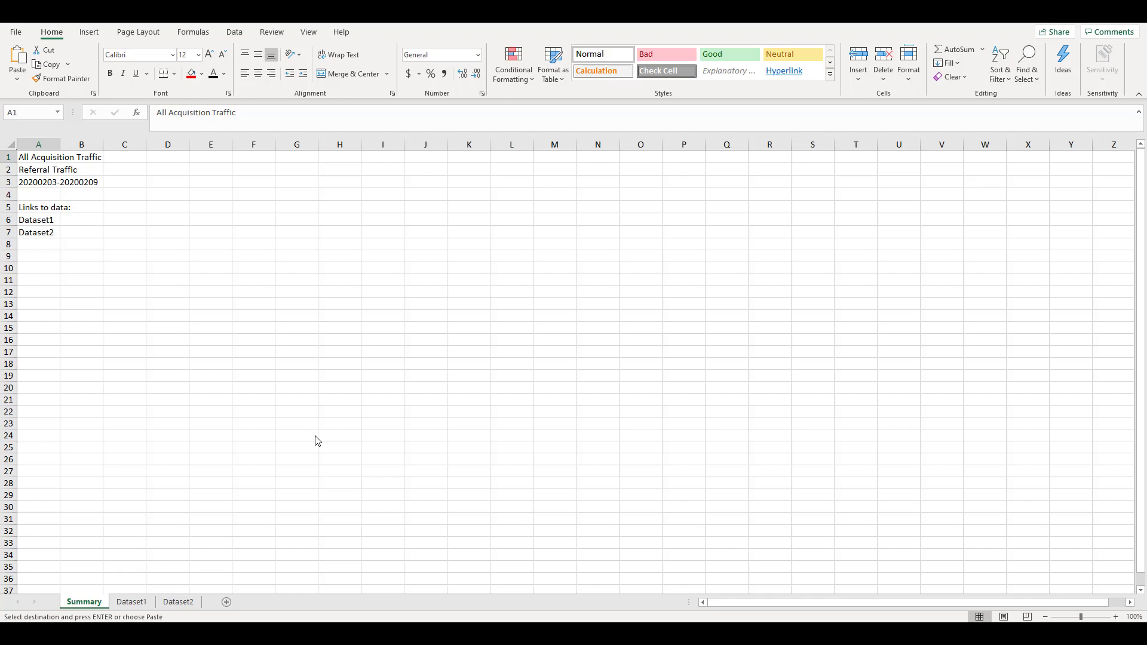
# On the Dataset1 sheet, delete the metric columns B–J other than Goal Completions.
pyautogui.click(128, 605)
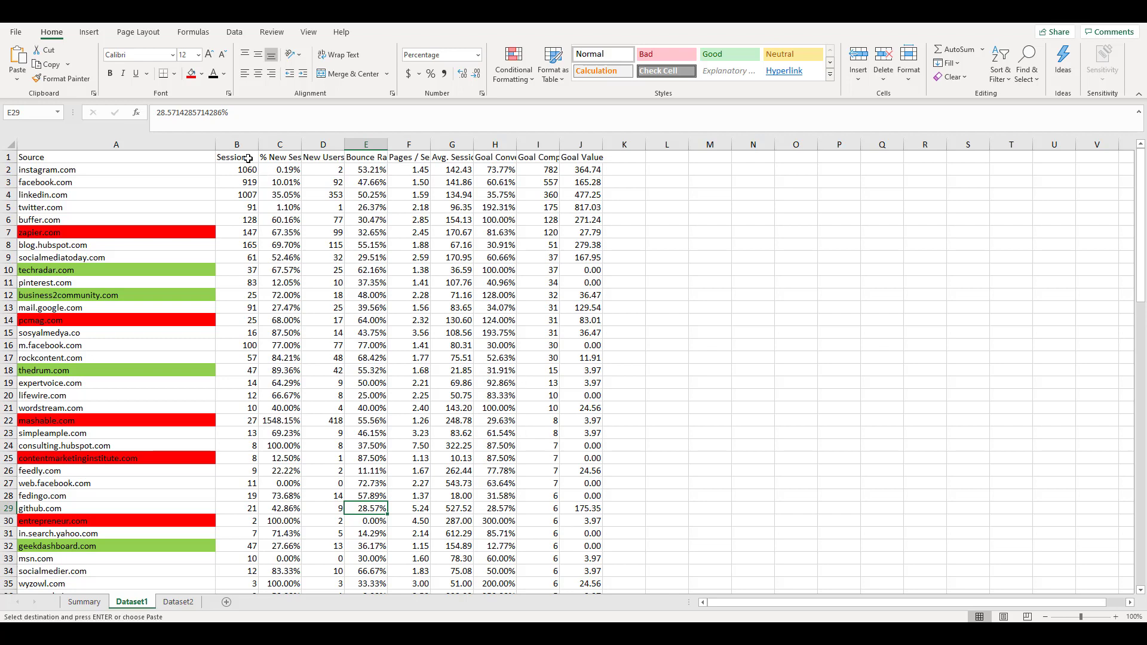
pyautogui.moveTo(238, 142); pyautogui.dragTo(587, 146)
pyautogui.rightClick(587, 146)
pyautogui.click(645, 262)
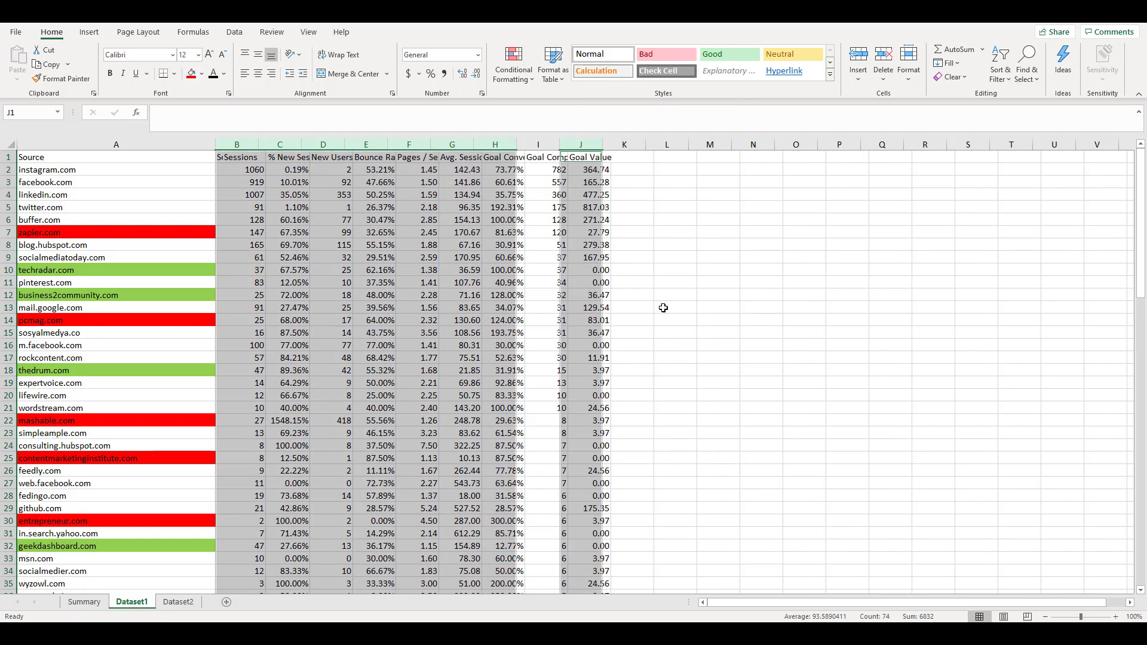
pyautogui.click(859, 408)
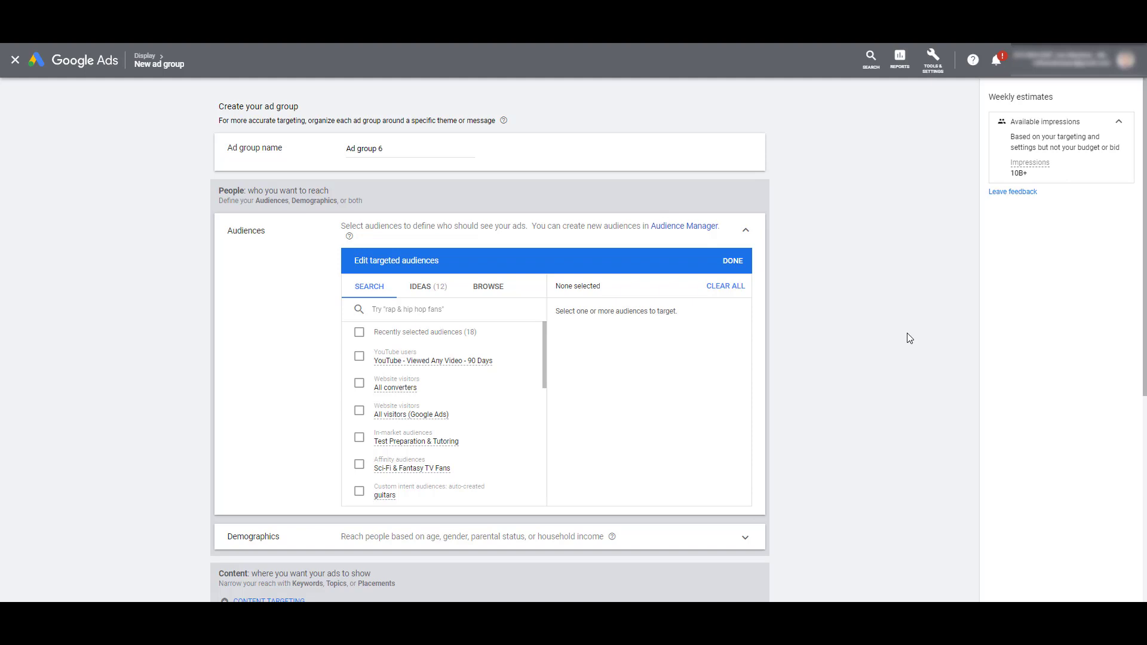
# Add Placements under content targeting for the new display ad group.
pyautogui.scroll(-4, 908, 338)
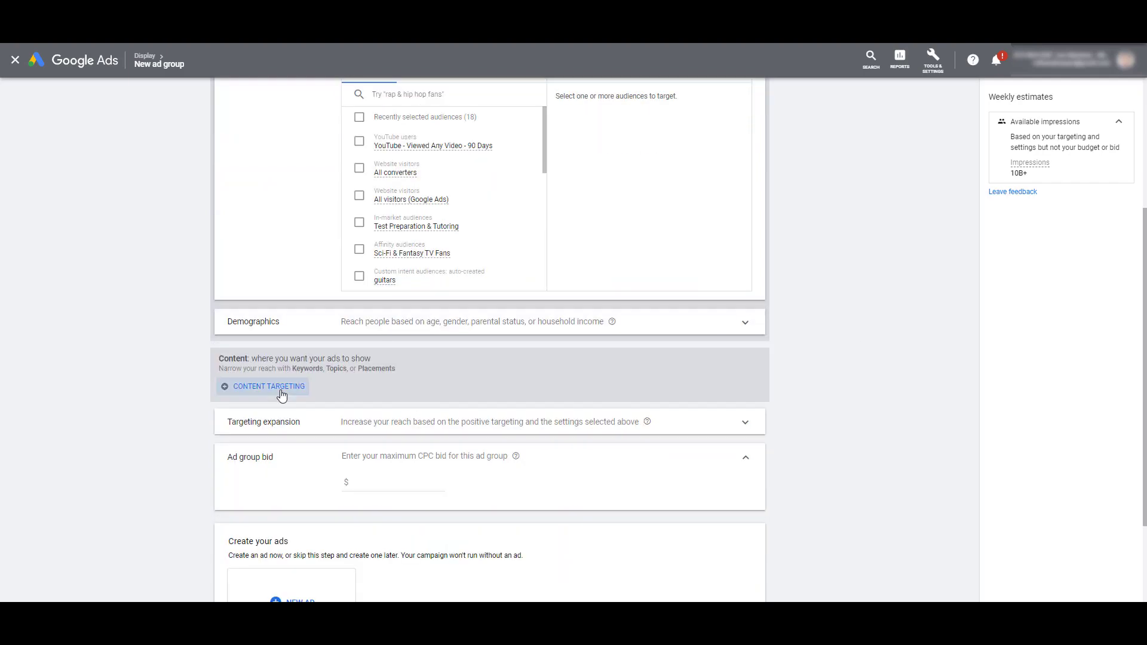
pyautogui.click(282, 389)
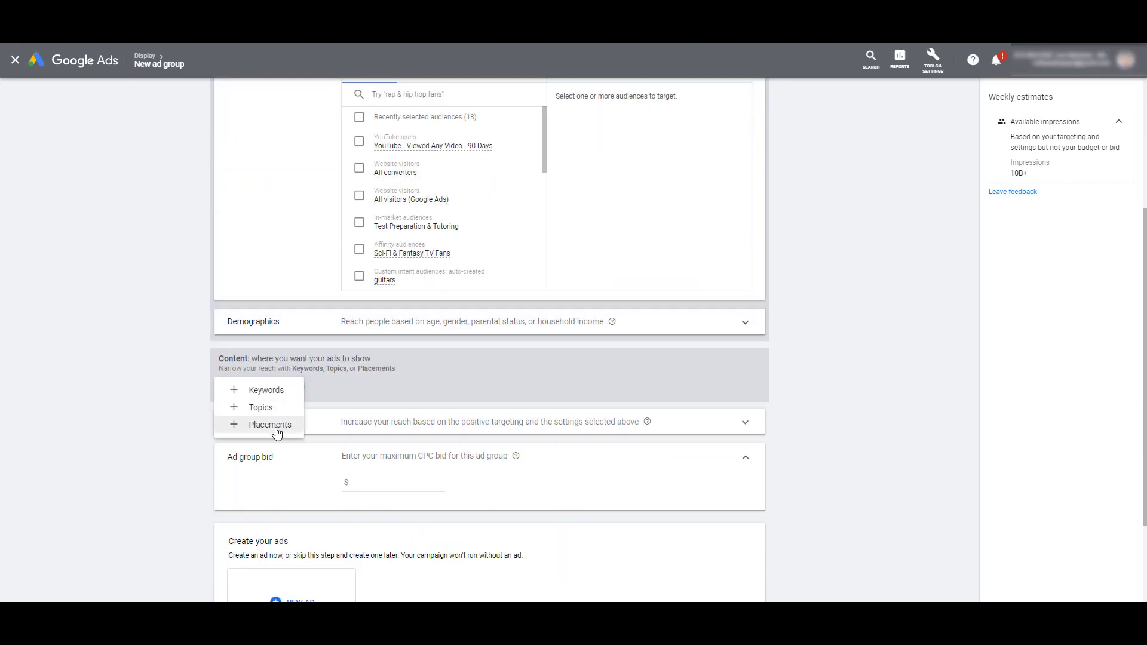
pyautogui.click(276, 423)
pyautogui.scroll(-1, 148, 406)
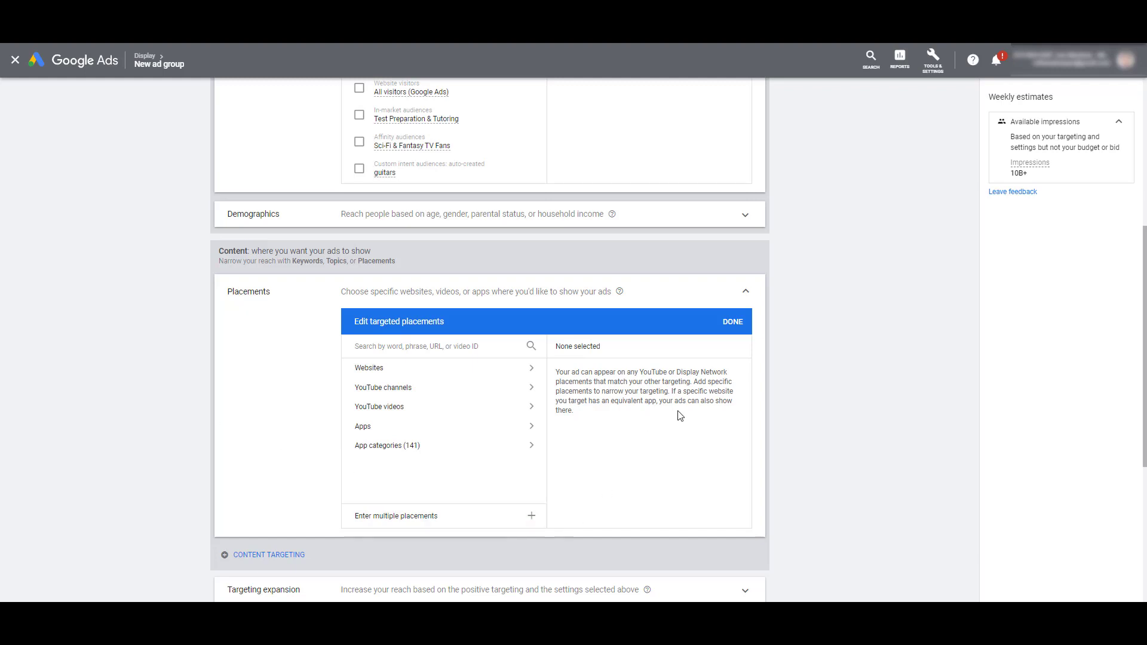
pyautogui.moveTo(679, 415); pyautogui.dragTo(671, 391)
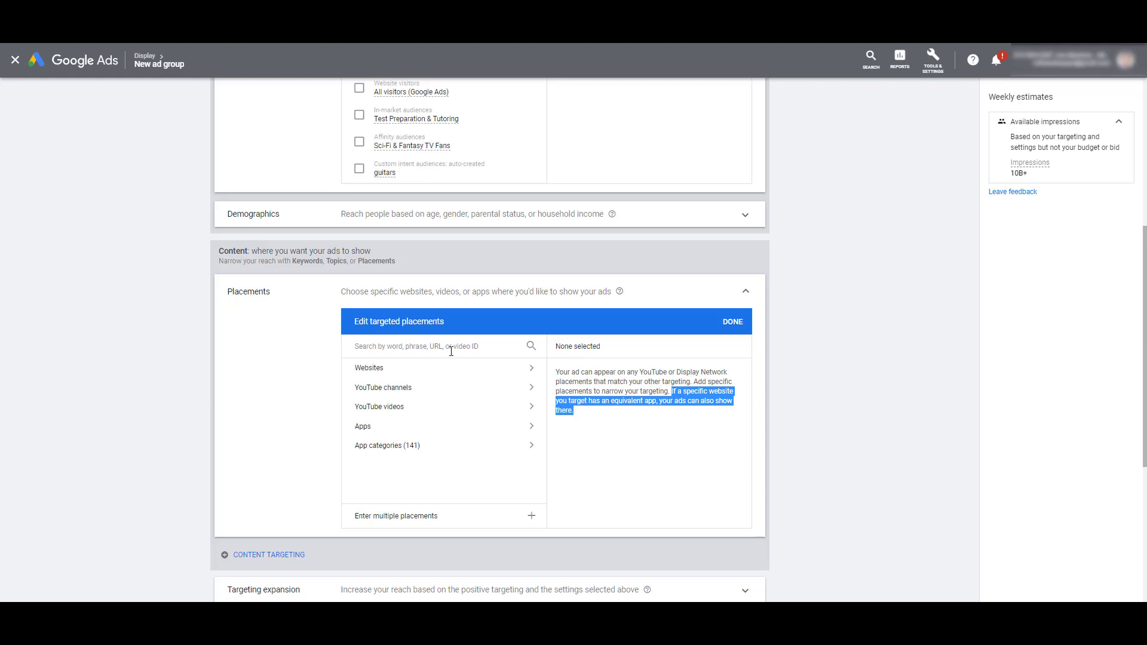
# Add business2community.com and geekdashboard.com as website placements.
pyautogui.click(451, 351)
pyautogui.write('business2communit')
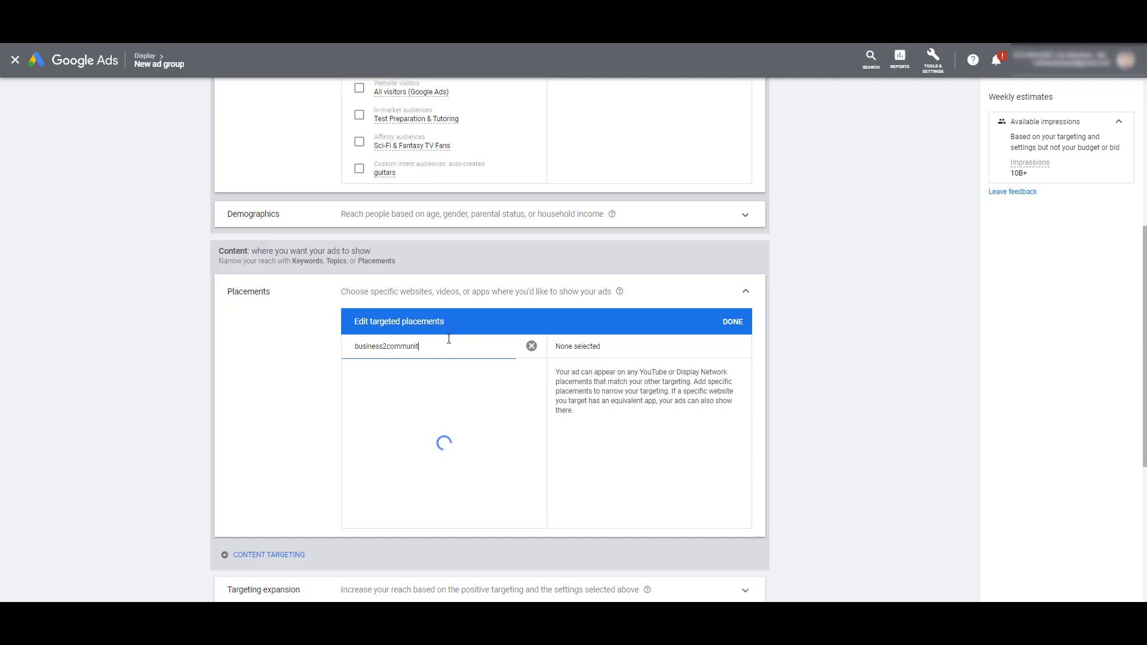
pyautogui.write('y.com')
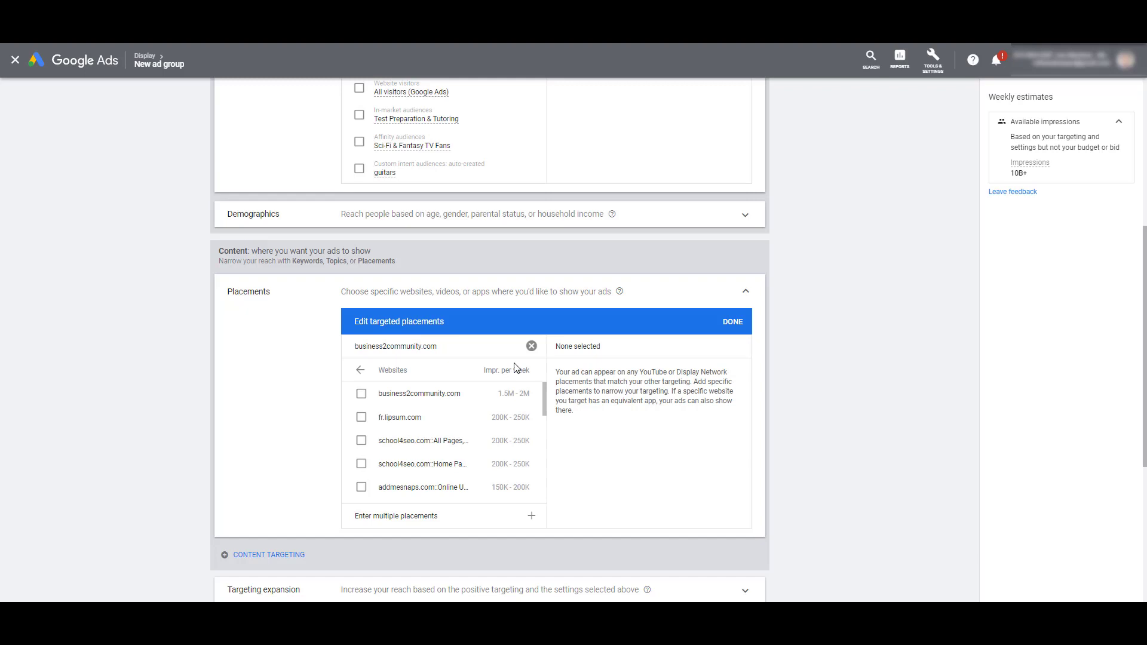
pyautogui.click(360, 397)
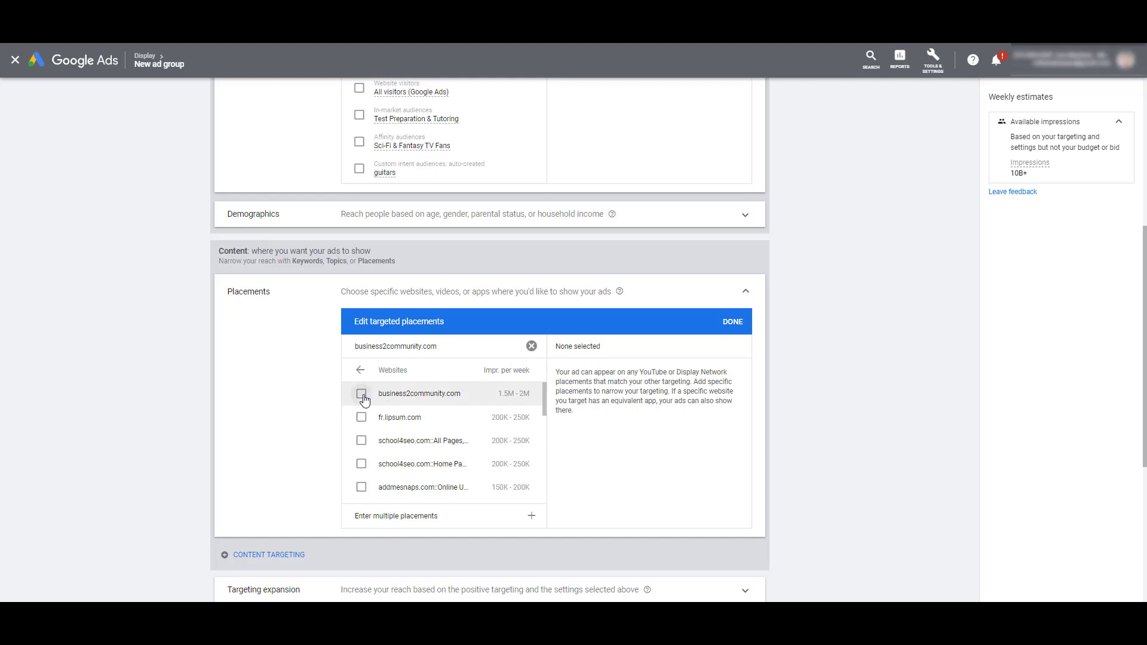
pyautogui.write('geekdashboard.com')
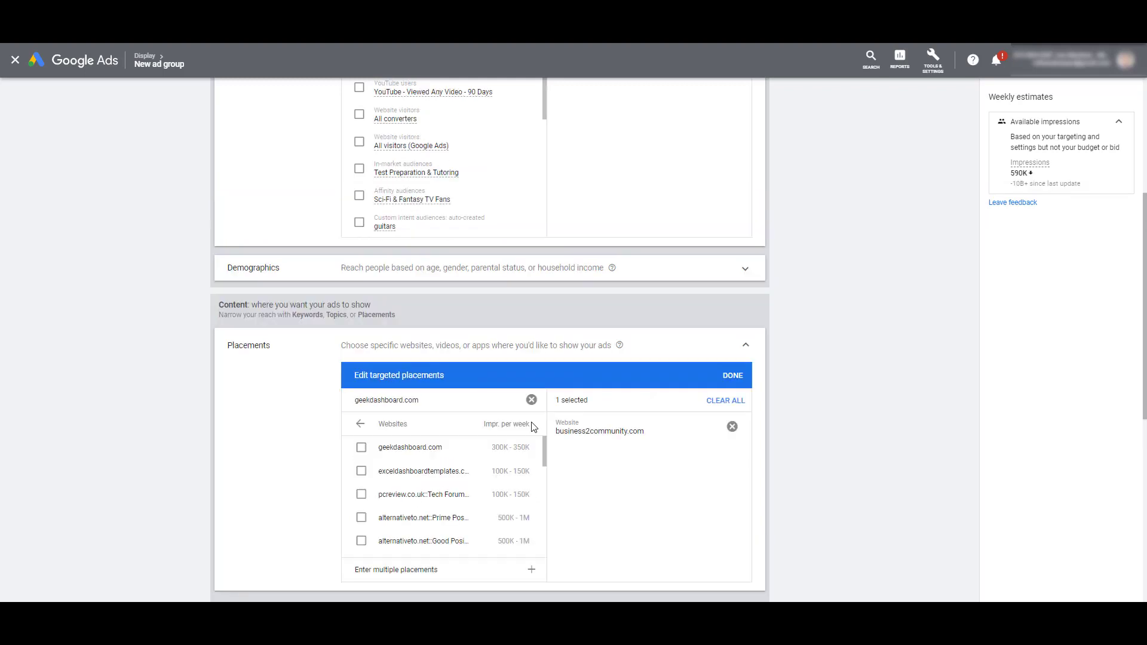
pyautogui.click(361, 447)
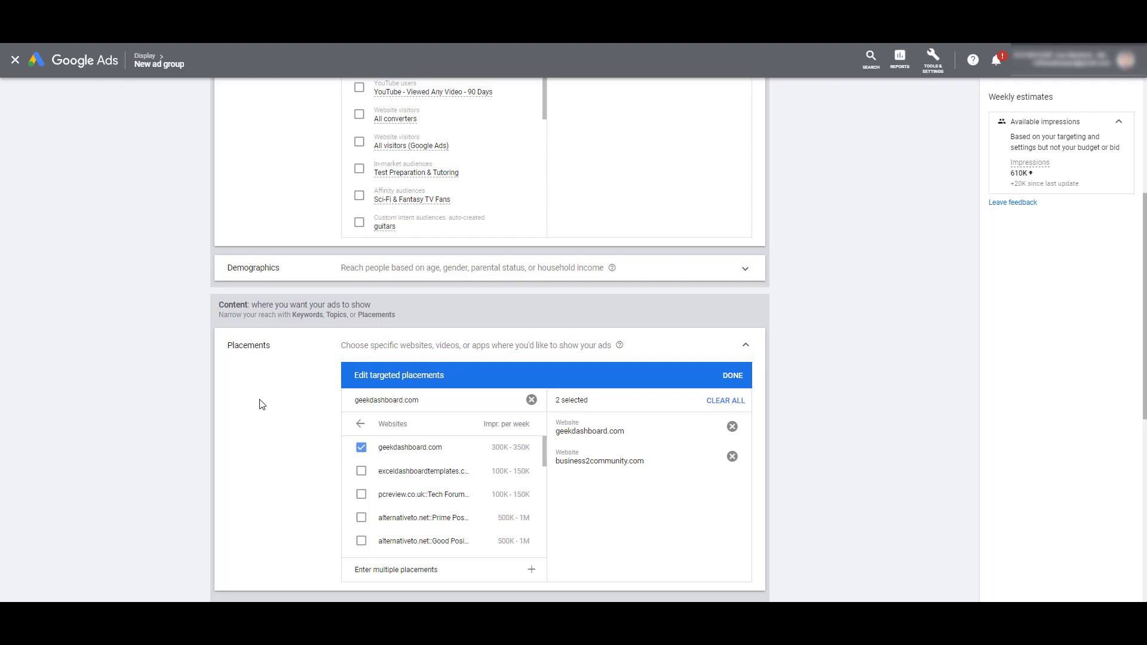
# Add the PCMag and Mashable YouTube channels as placements.
pyautogui.click(531, 399)
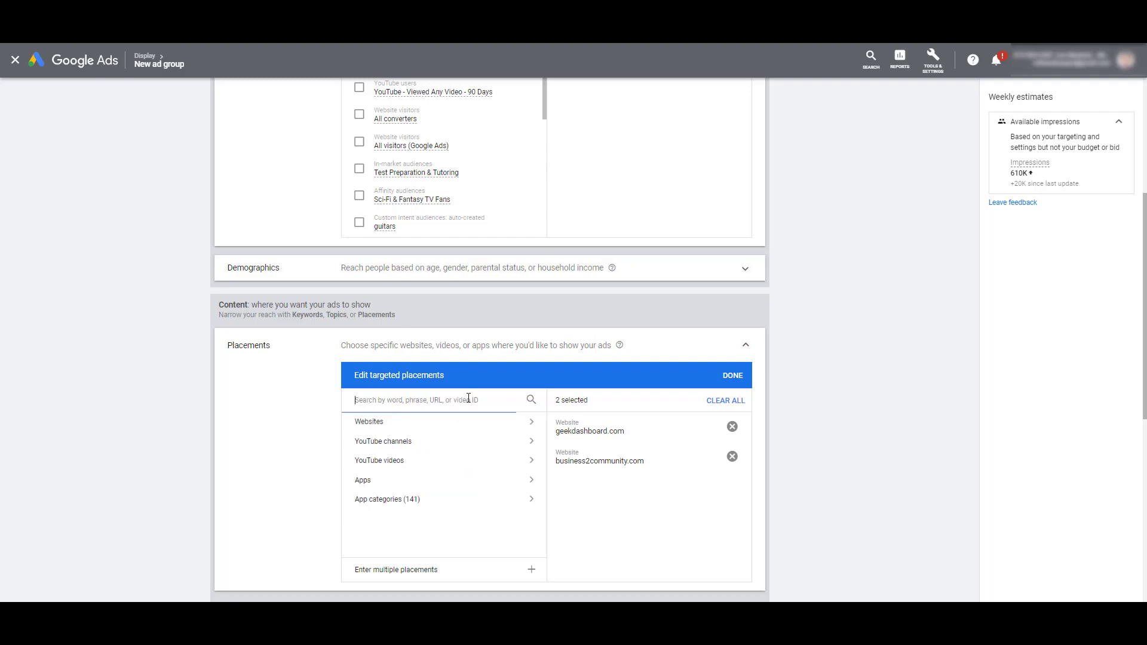
pyautogui.write('pcmag.com')
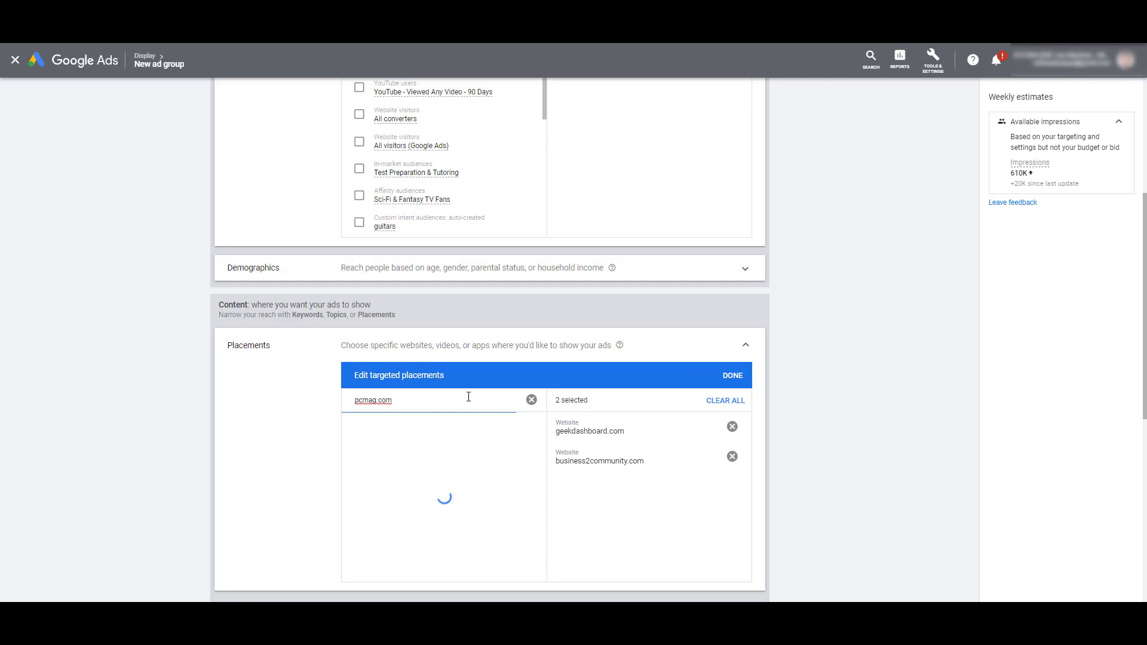
pyautogui.click(529, 442)
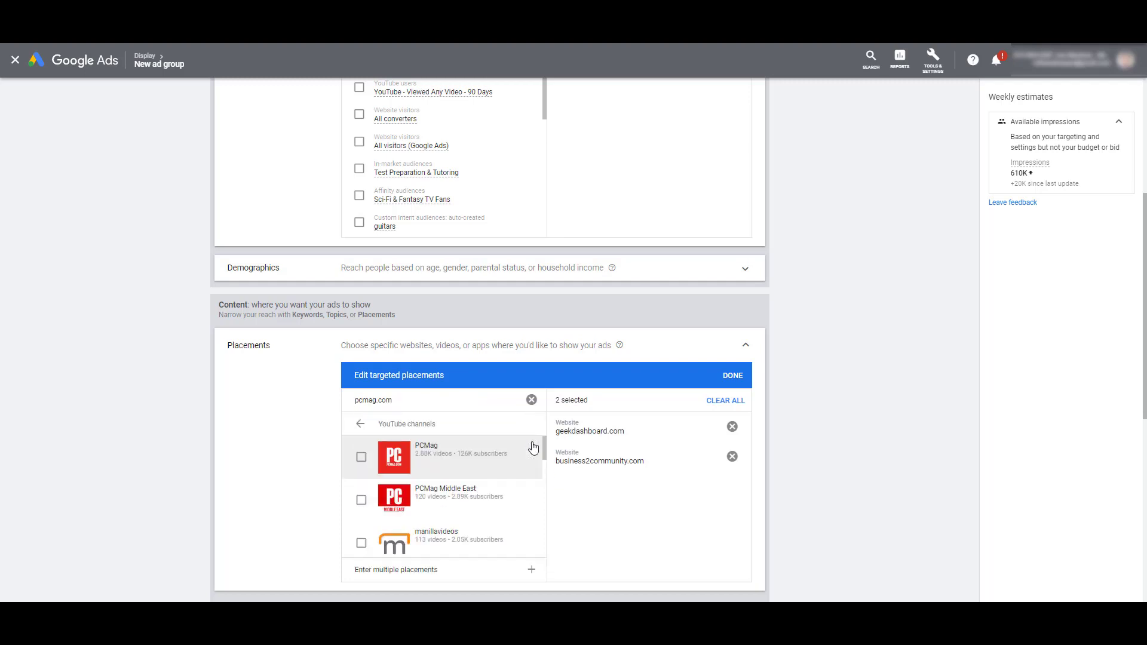
pyautogui.click(361, 457)
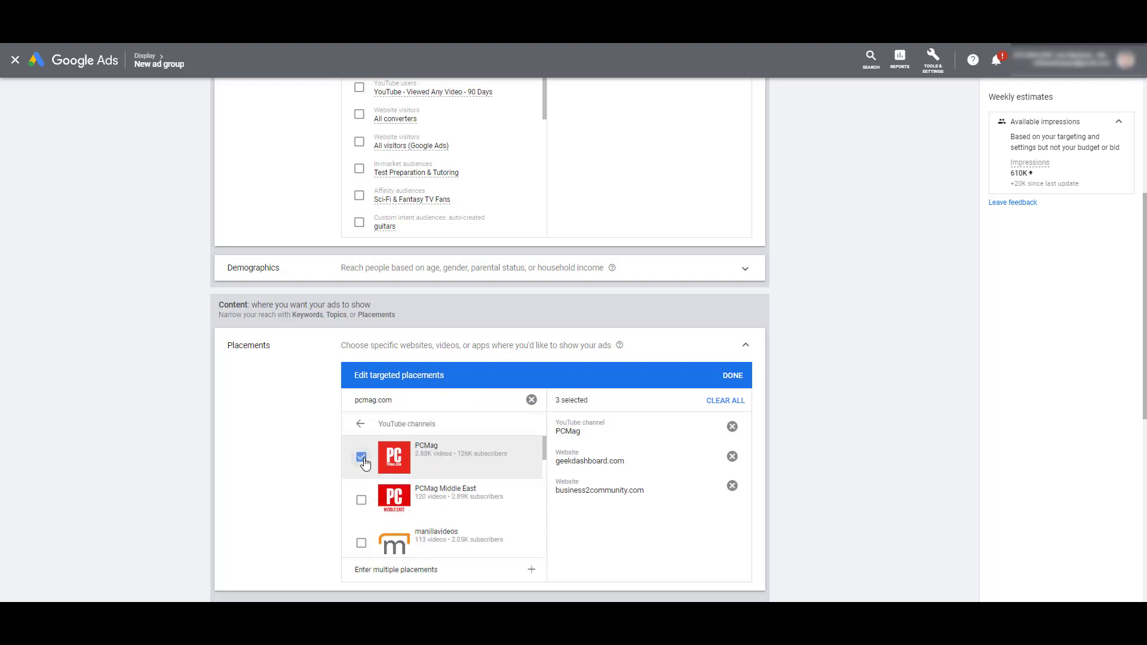
pyautogui.click(414, 401)
pyautogui.hotkey('ctrl', 'a')
pyautogui.write('mashable')
pyautogui.press('Return')
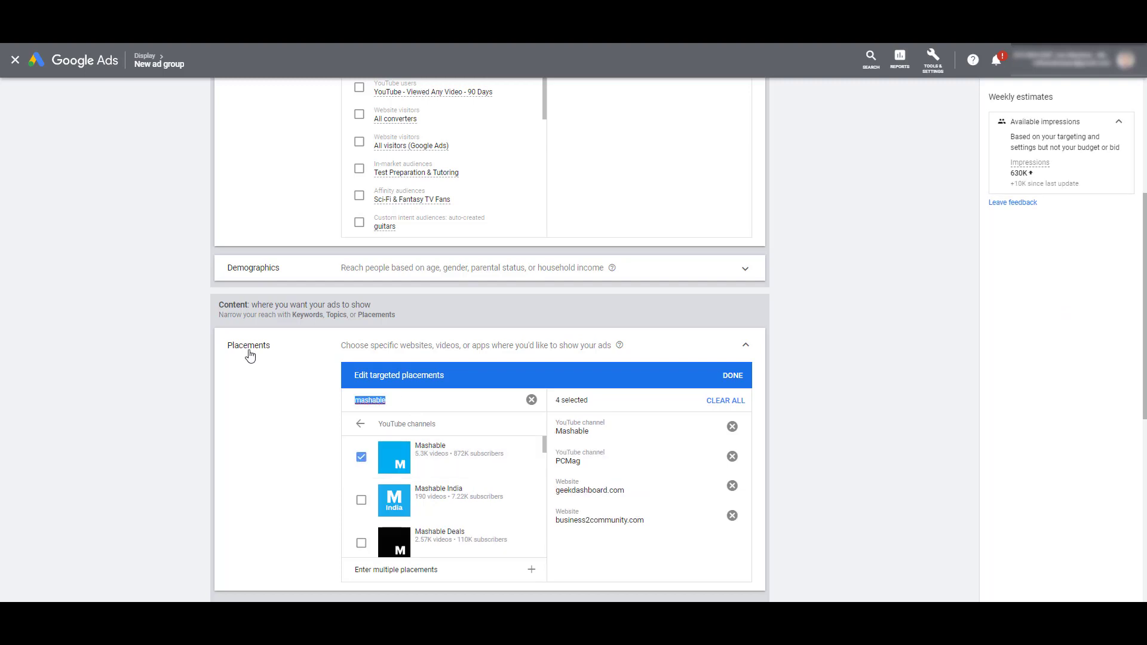
# Add the Content Marketing Institute, TechRadar and Entrepreneur YouTube channels as placements.
pyautogui.write('contentmarketinginstitute')
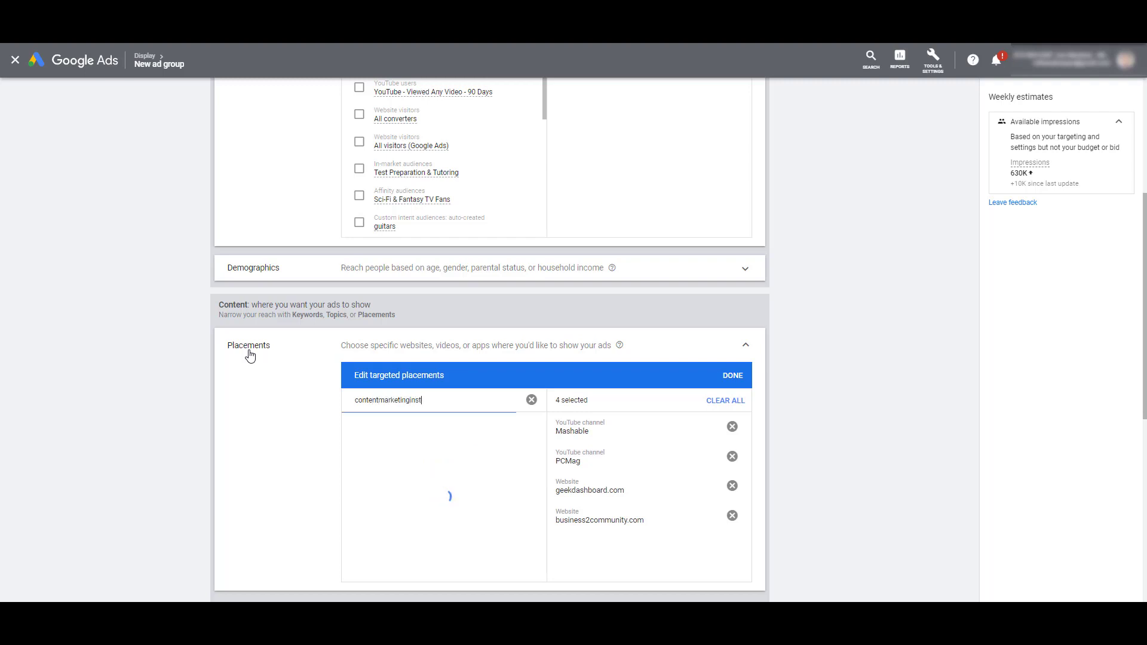
pyautogui.click(361, 457)
pyautogui.hotkey('ctrl', 'a')
pyautogui.write('techr')
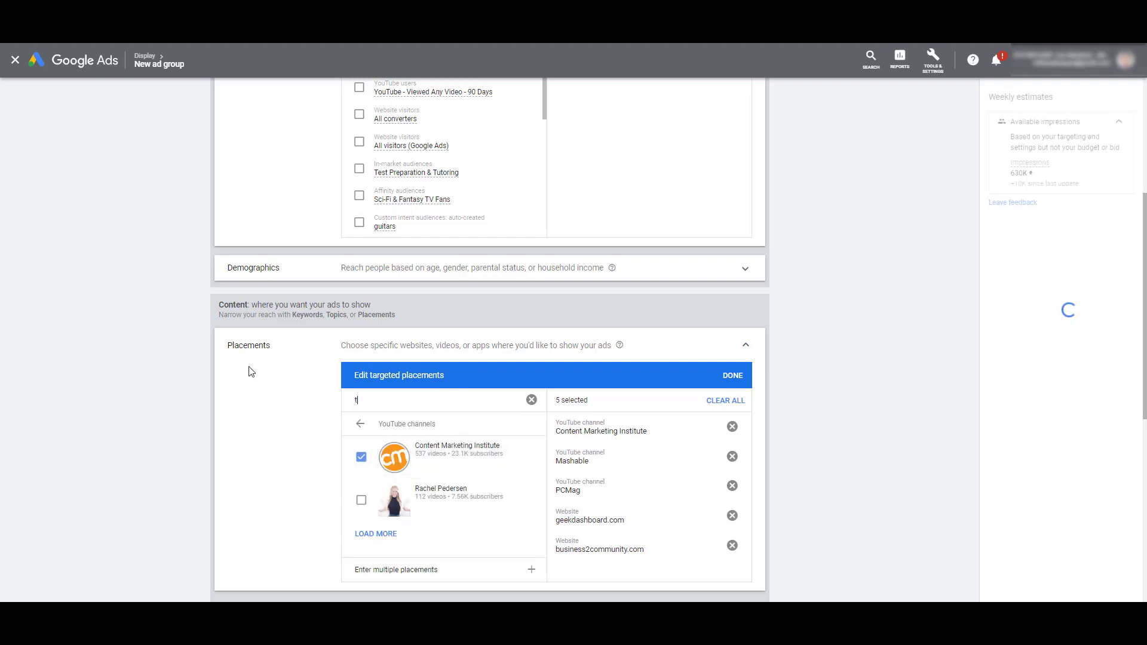
pyautogui.write('adar')
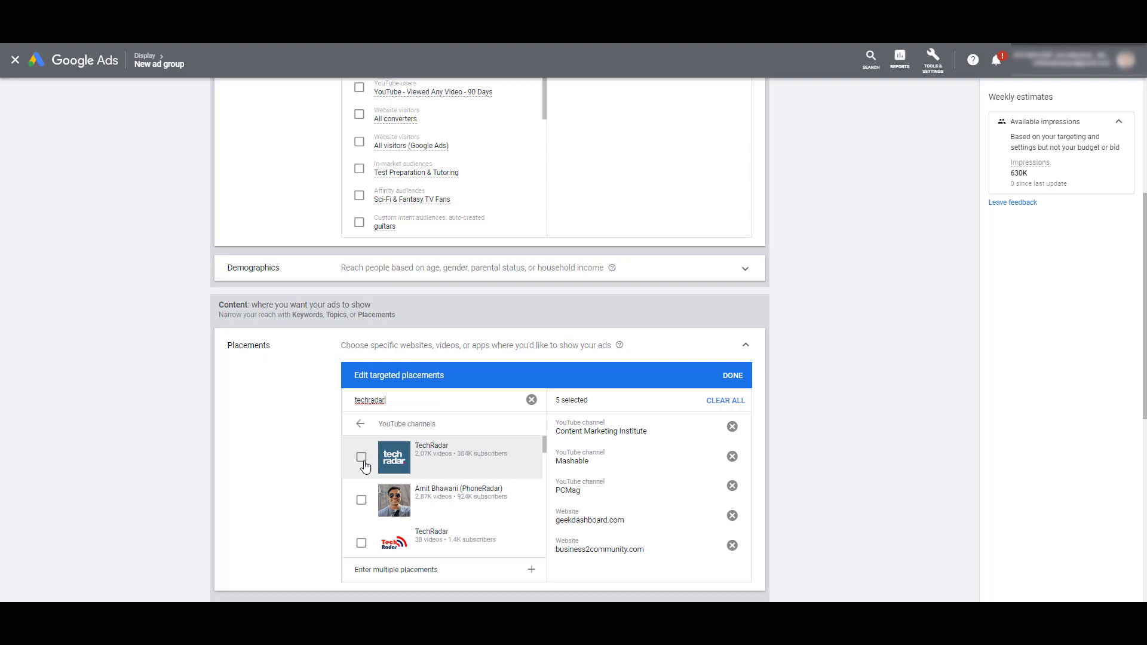
pyautogui.press('Return')
pyautogui.hotkey('ctrl', 'a')
pyautogui.write('entrepre')
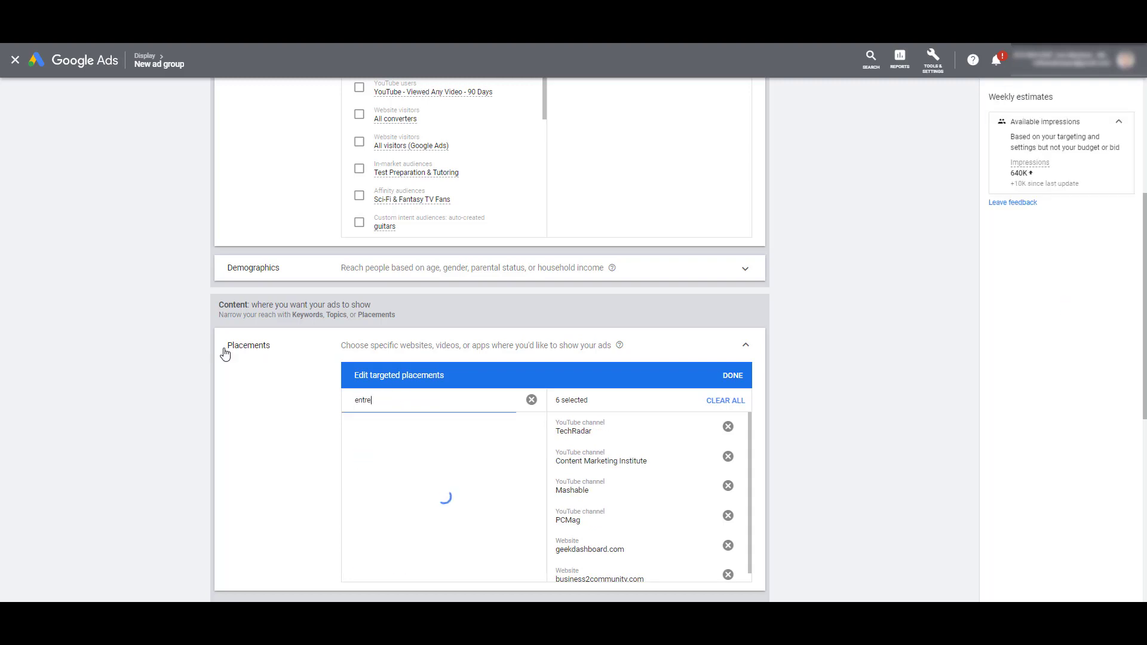
pyautogui.click(361, 542)
pyautogui.scroll(-1, 691, 460)
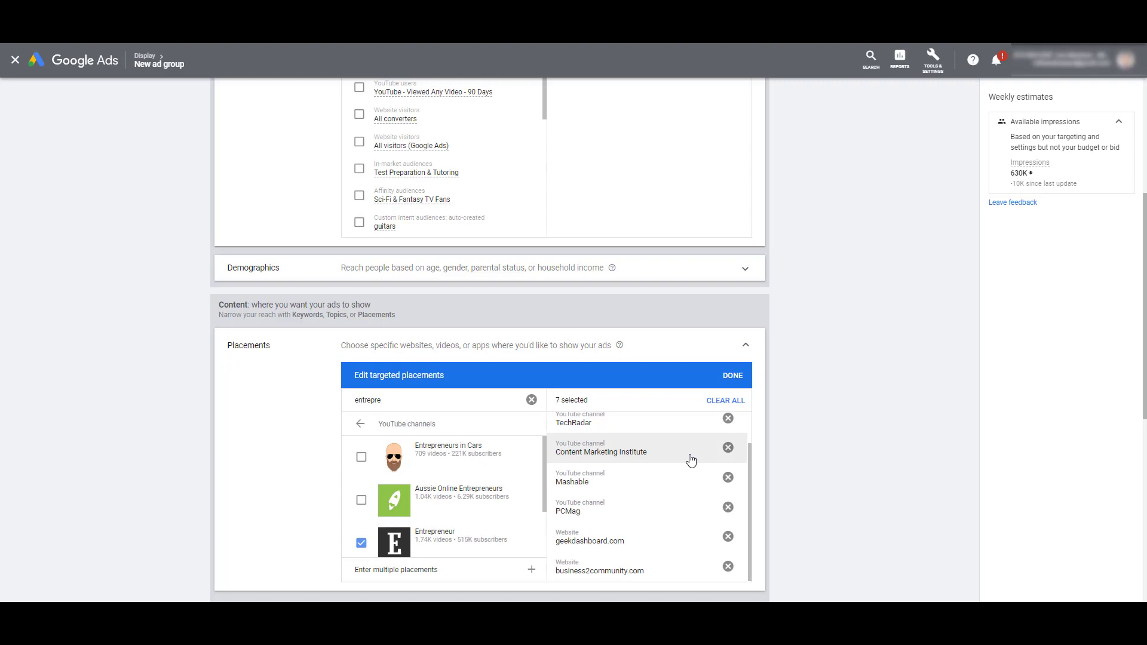
pyautogui.scroll(-1, 692, 460)
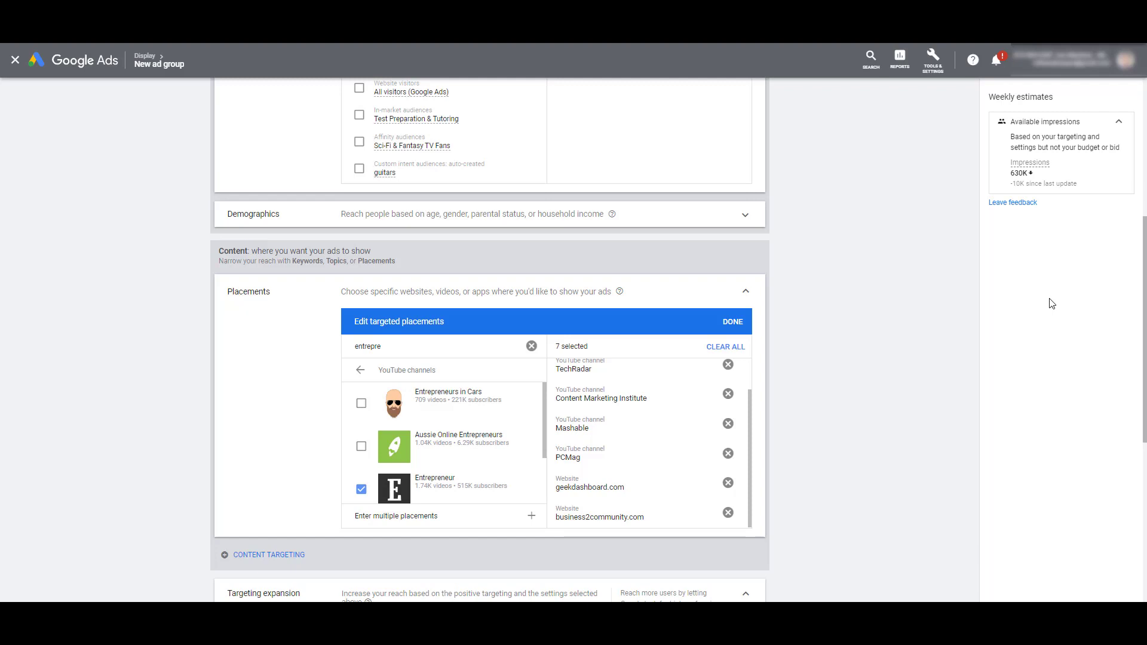
# In Audience manager's Custom Audiences list, start a new Custom affinity audience.
pyautogui.click(934, 67)
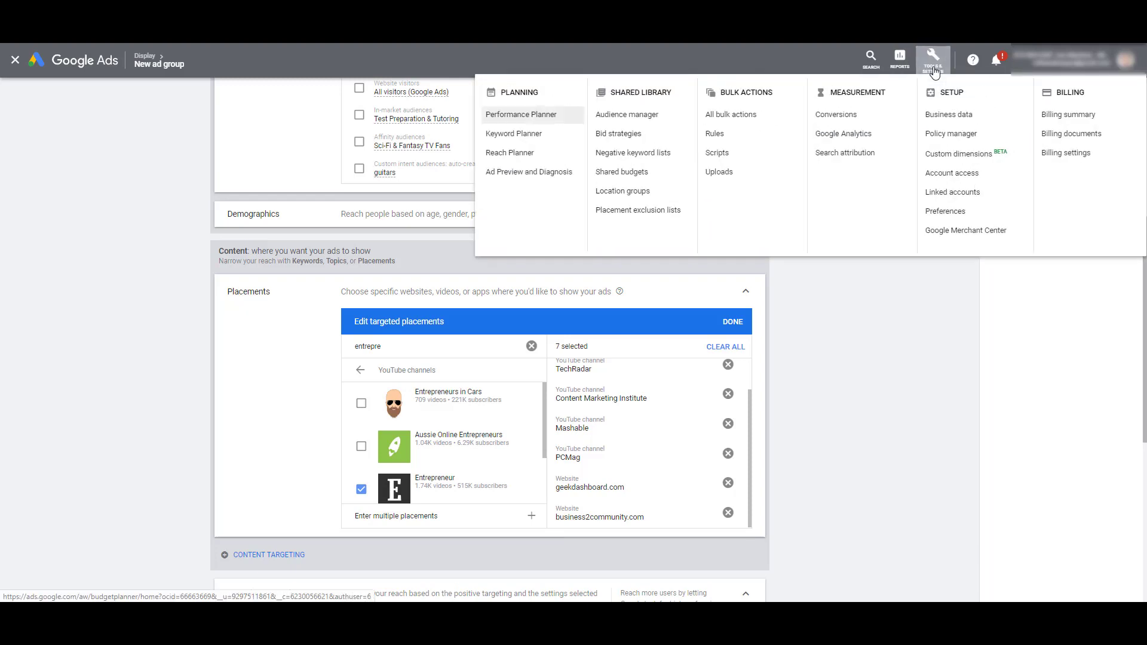
pyautogui.click(651, 114)
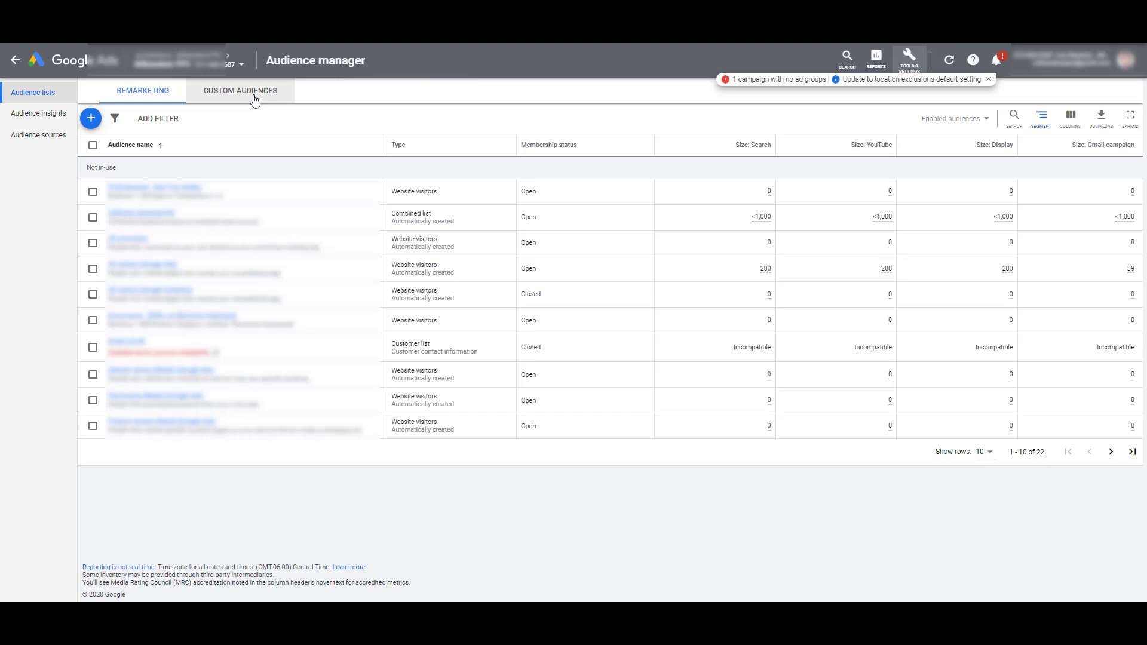
pyautogui.click(255, 95)
pyautogui.click(413, 128)
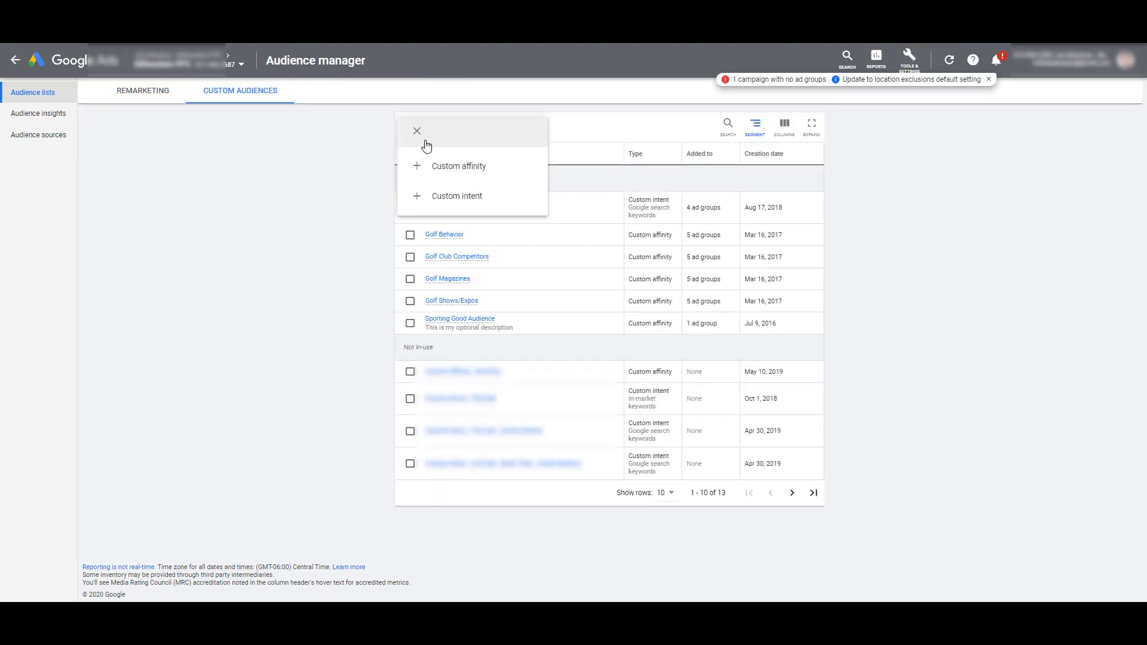
pyautogui.click(499, 173)
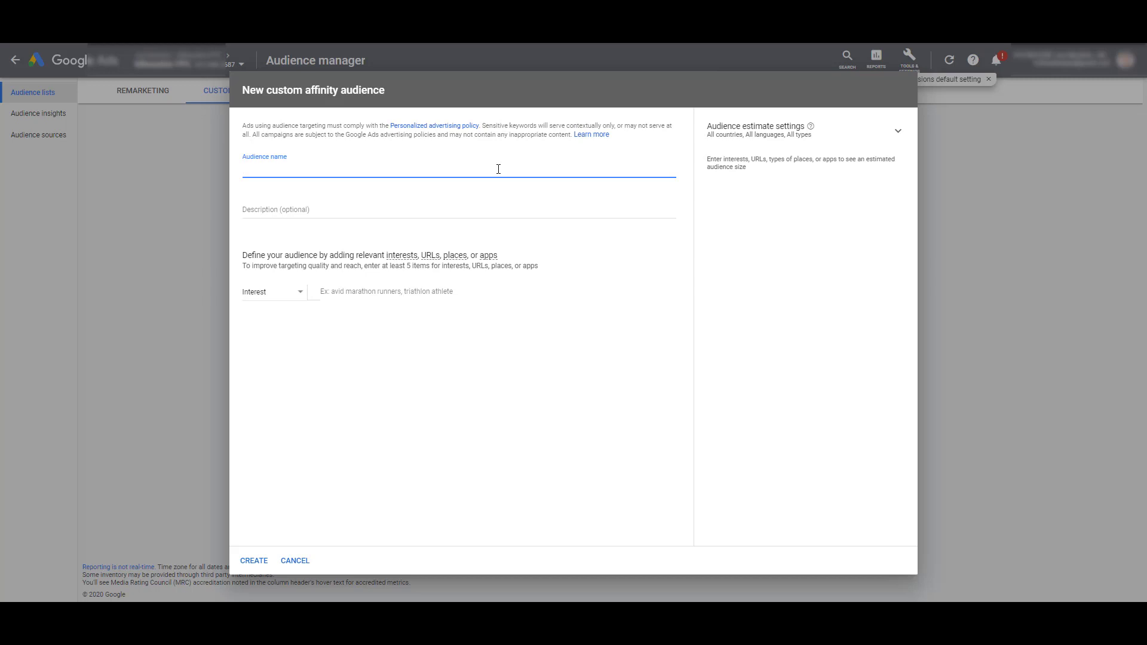
# Name the audience 'Custom Affinity - Converting Referrals' and paste the 21 referral URLs as interests.
pyautogui.write('Custom Affinity - Converting Referrals')
pyautogui.click(343, 224)
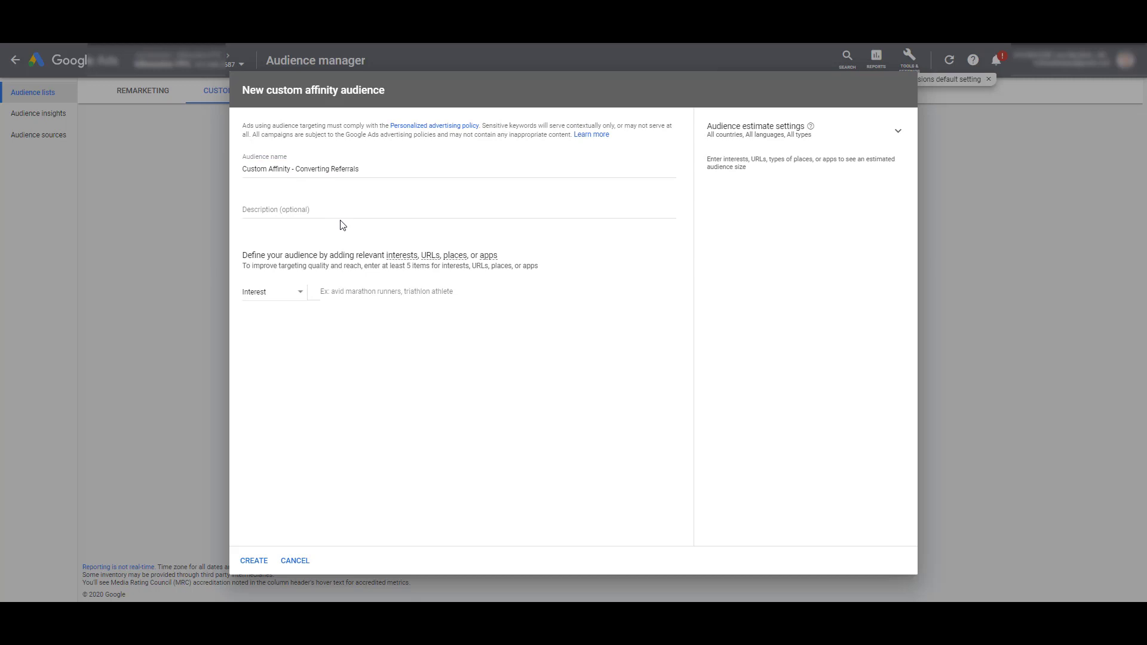
pyautogui.click(344, 292)
pyautogui.write('consulting.hubspot.com socialmedier.com wordstream.com geekdashboard.com feedly.com contentmarketinginstitute.com business2community.com thedrum.com techradar.com expertvoice.com mashable.com entrepreneur.com github.com zapier.com rockcontent.com simpleample.com lifewire.com socialmediatoday.com buffer.com pcmag.com blog.hubspot.com')
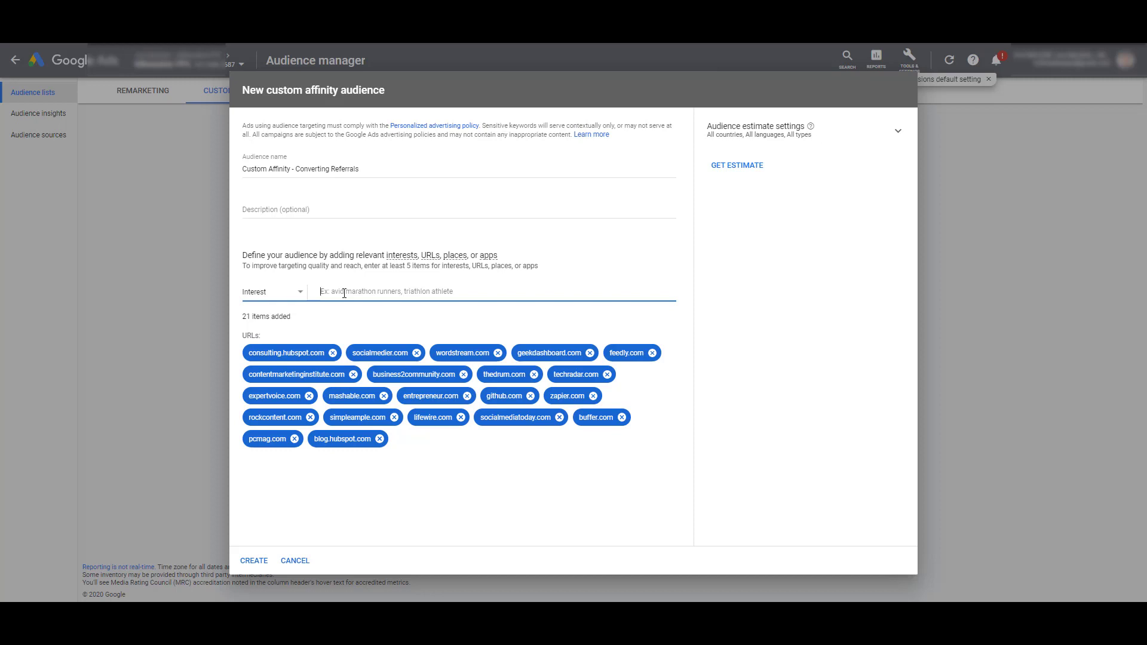
# Save the custom affinity audience and start a new custom intent audience.
pyautogui.click(253, 562)
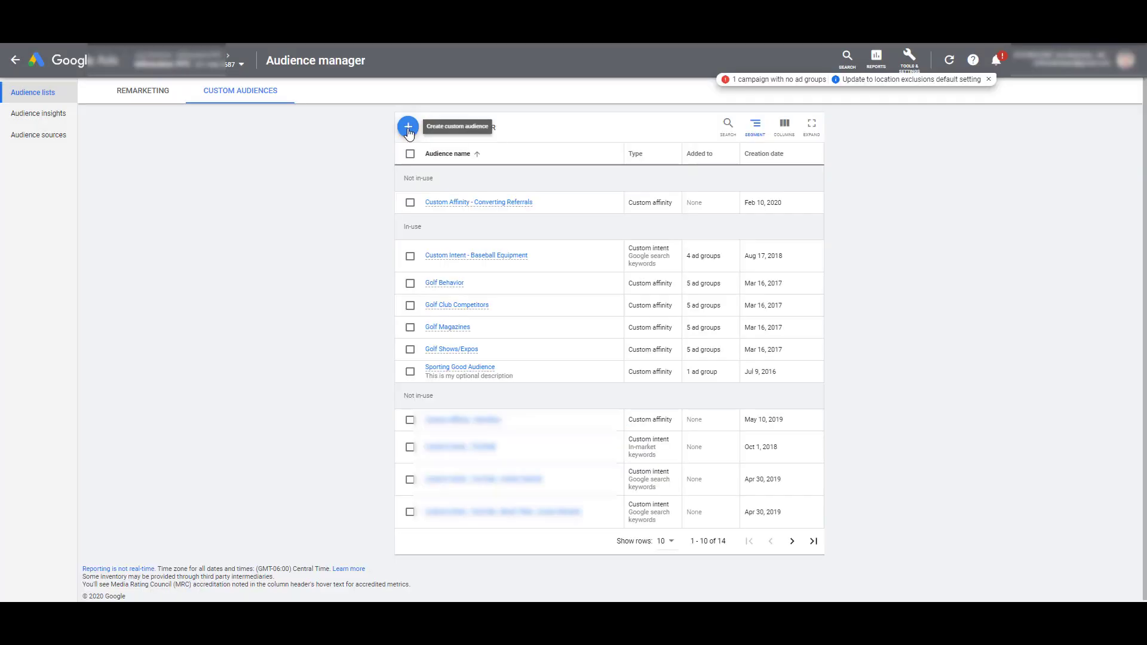
pyautogui.click(409, 128)
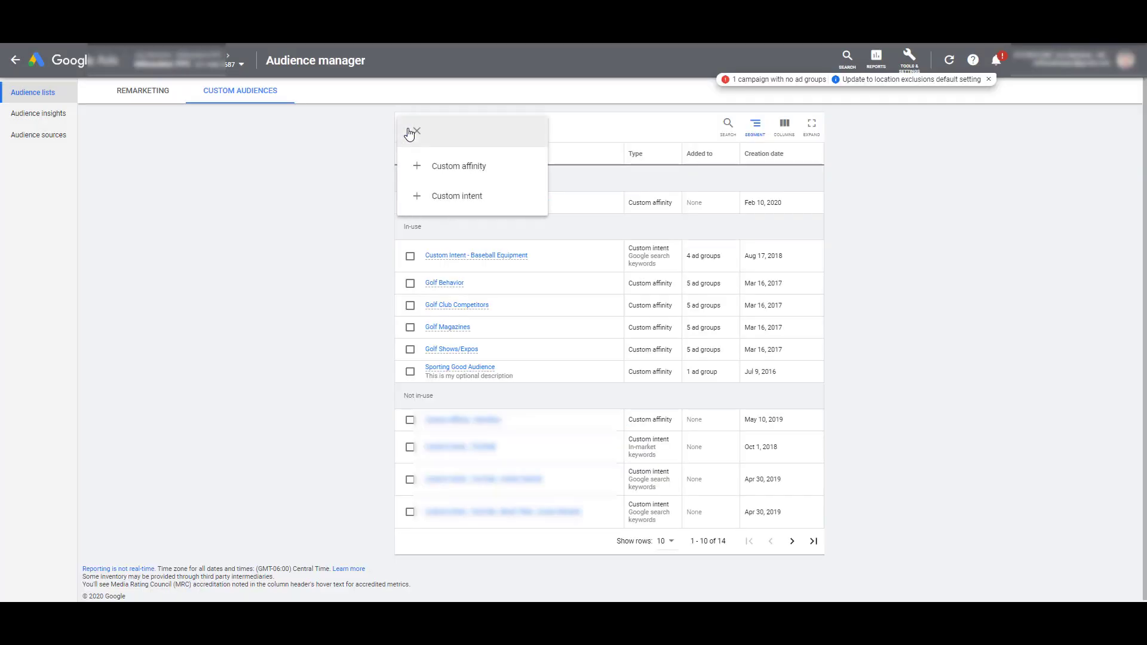
pyautogui.click(472, 206)
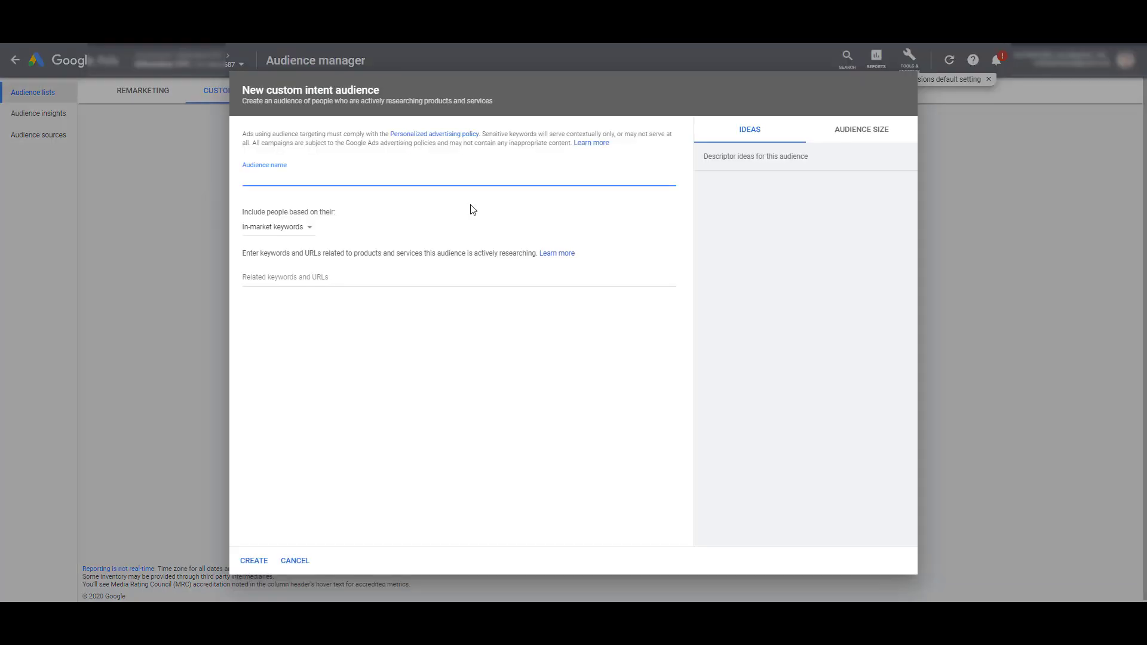
# Name it 'Custom Intent - Converting Rererrals' and add the pasted referral domains as related URLs.
pyautogui.write('Custom')
pyautogui.write(' Intent')
pyautogui.write(' - Converting Ref')
pyautogui.write('er')
pyautogui.write('errals')
pyautogui.click(402, 276)
pyautogui.write('buffer.com zapier.com blog.hubspot.com socialmediatoday.com techradar.com business2community.com pcmag.com rockcontent.com thedrum.com expertvoice.com lifewire.com wordstream.com mashable.com simpleample.com consulting.hubspot.com contentmarketinginstitute.com feedly.com github.com entrepreneur.com geekdashboard.com socialmedier.com')
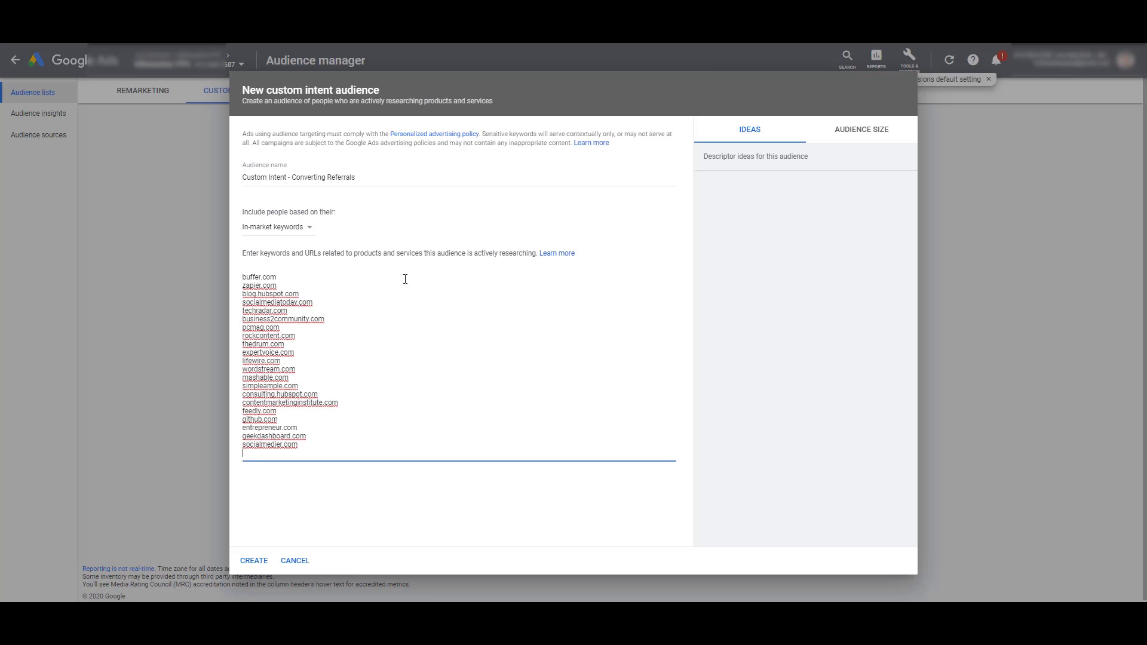
pyautogui.press('Return')
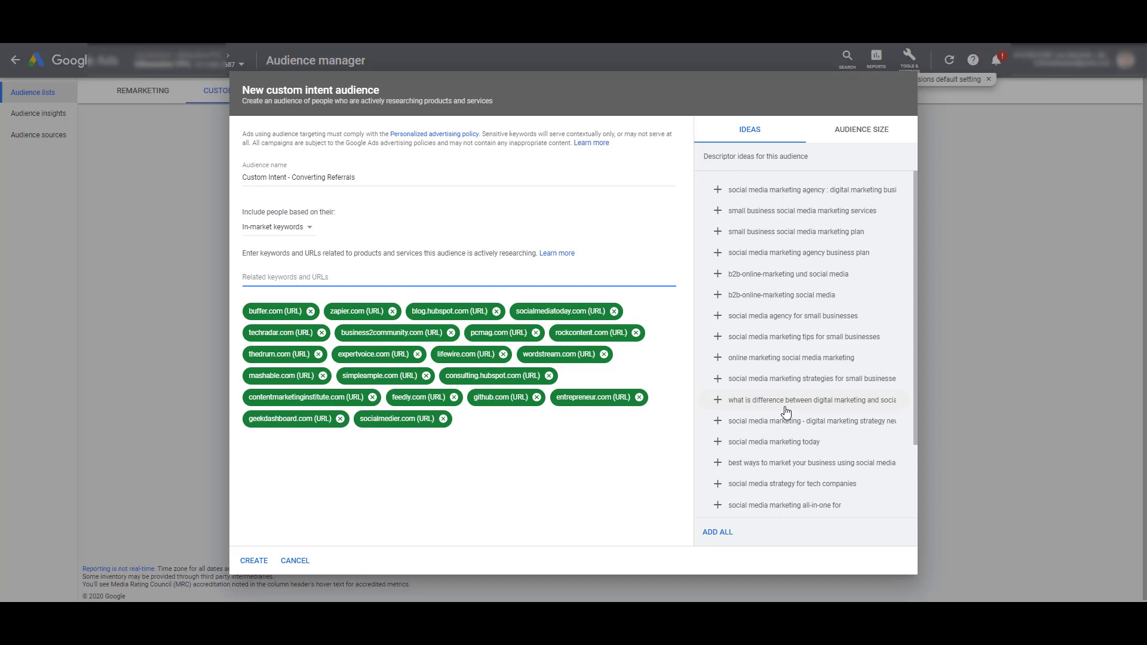
pyautogui.click(466, 519)
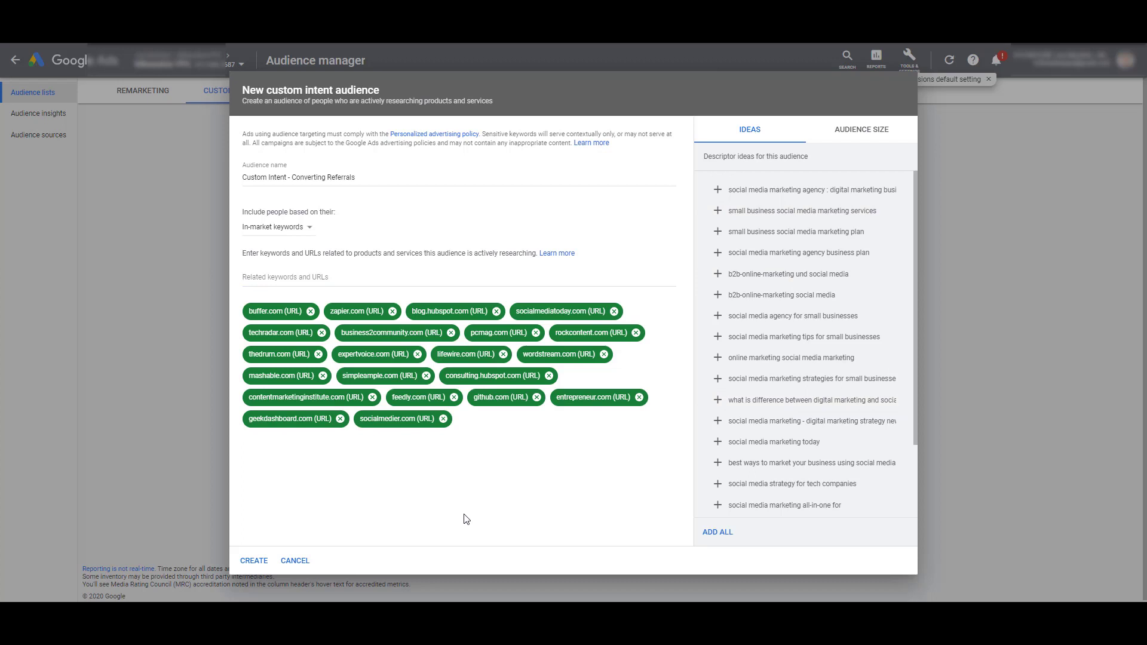